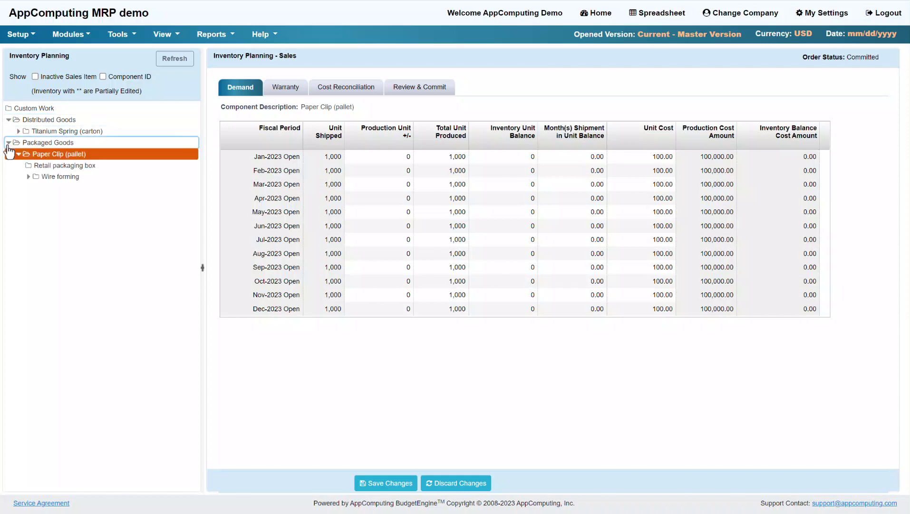
# Expand the Wire forming component and open the US packaged retail sales order for Paper Clip (pallet).
pyautogui.click(28, 177)
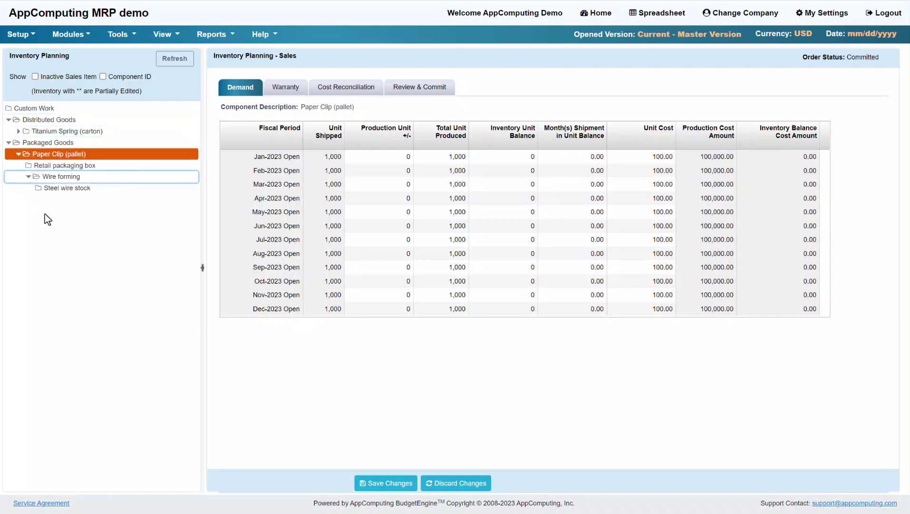
pyautogui.click(70, 35)
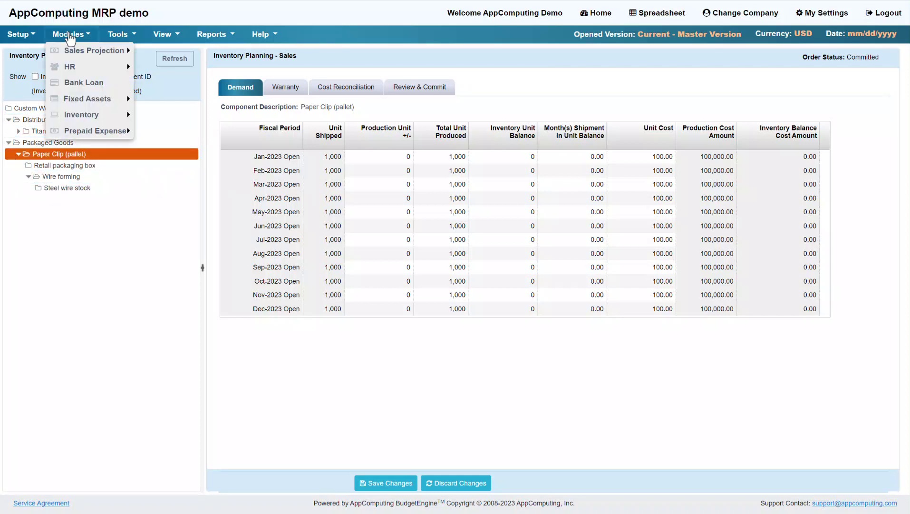
pyautogui.moveTo(93, 50)
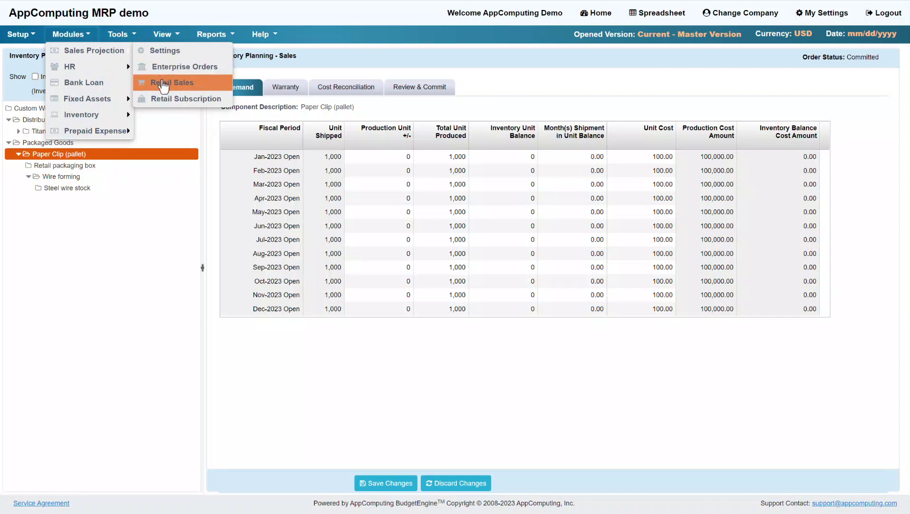
pyautogui.click(163, 83)
pyautogui.click(8, 117)
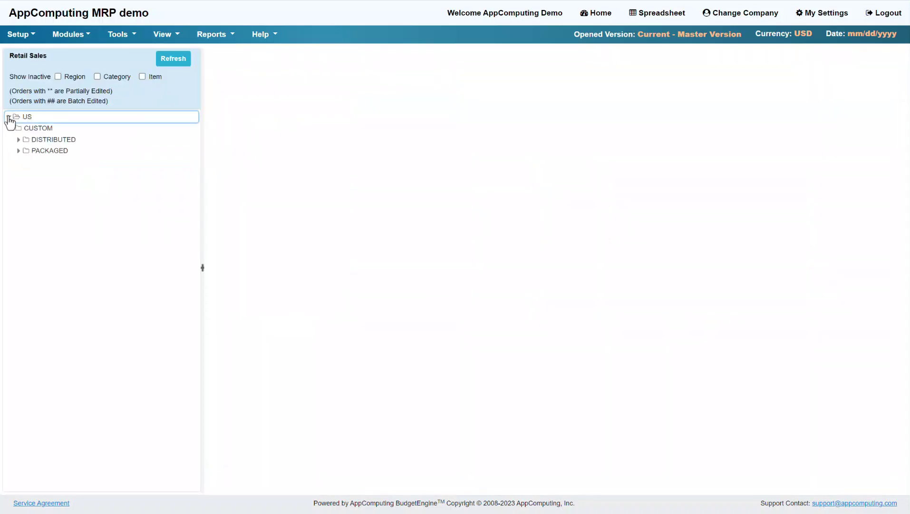
pyautogui.click(19, 150)
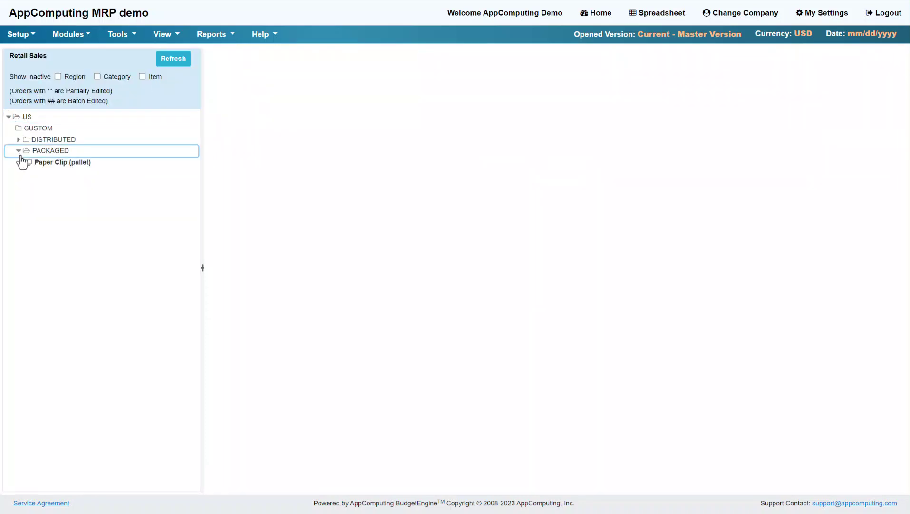
pyautogui.click(41, 163)
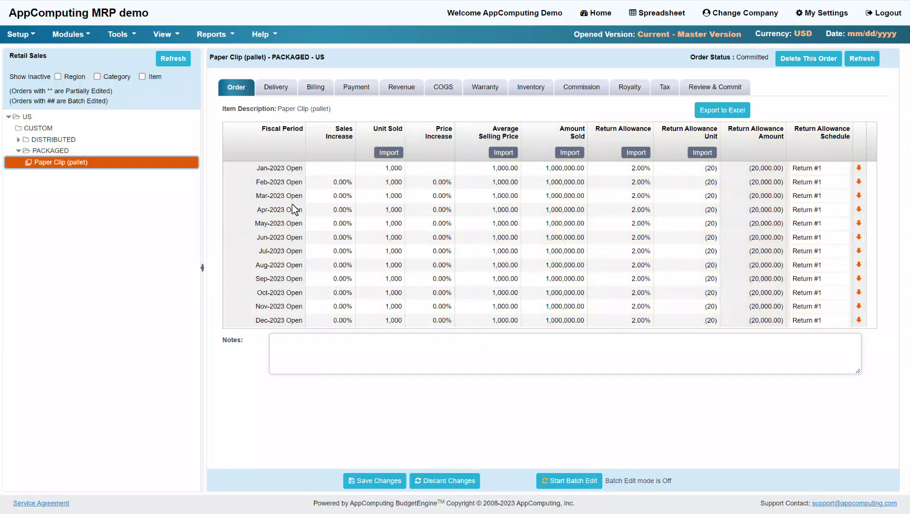
# View the Balance Sheet spreadsheet and return to the Paper Clip (pallet) order in Retail Sales.
pyautogui.click(647, 15)
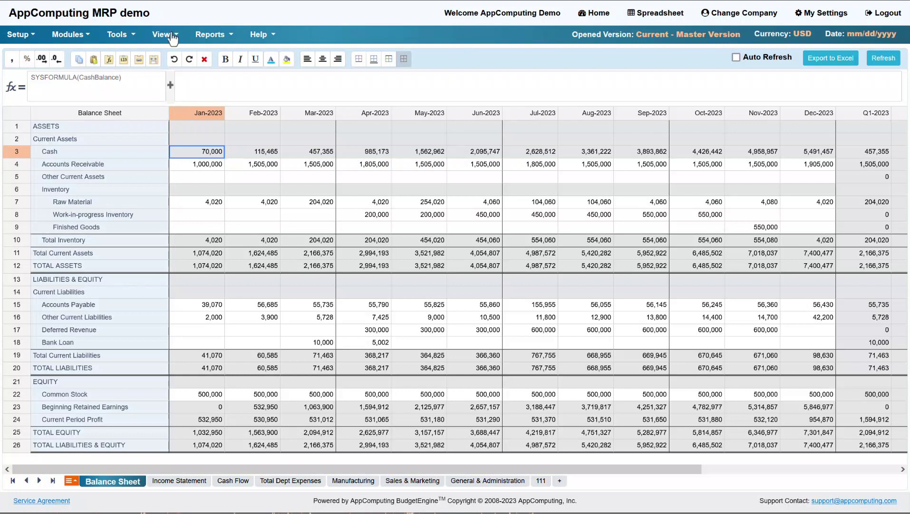
pyautogui.click(86, 42)
pyautogui.moveTo(109, 50)
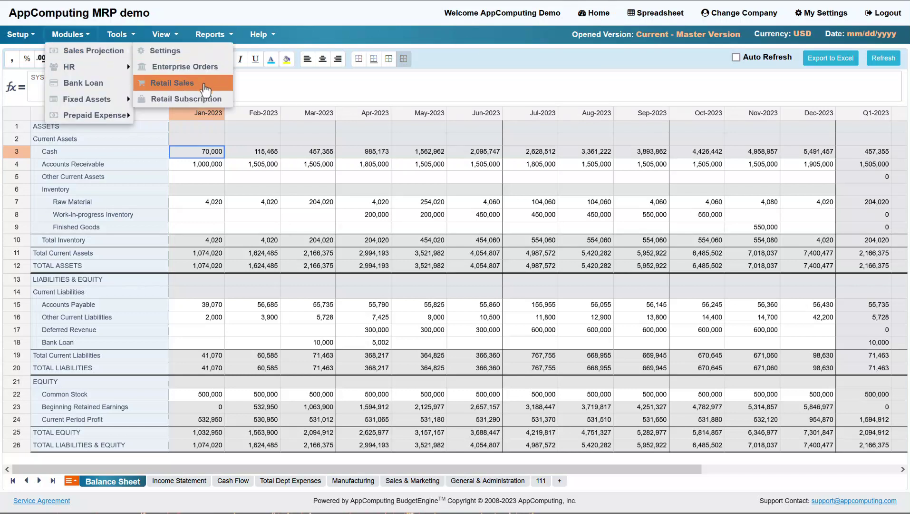
pyautogui.click(205, 88)
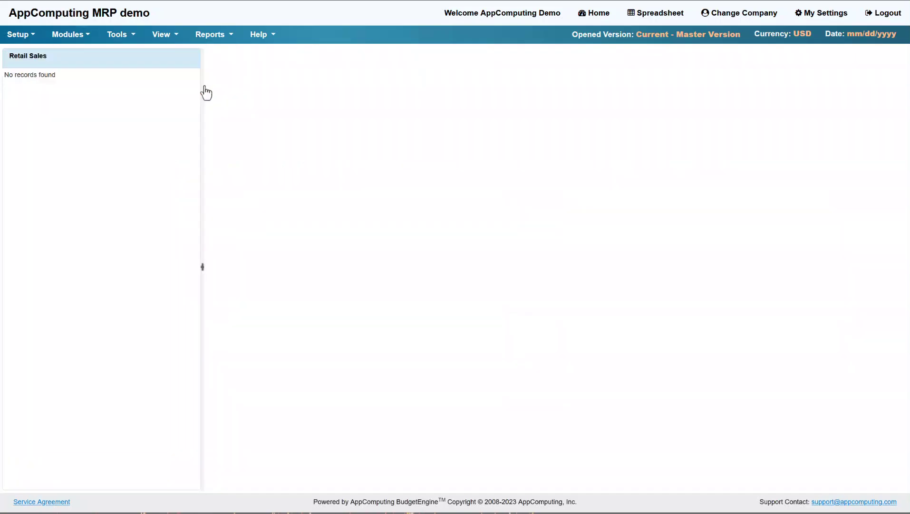
pyautogui.click(140, 175)
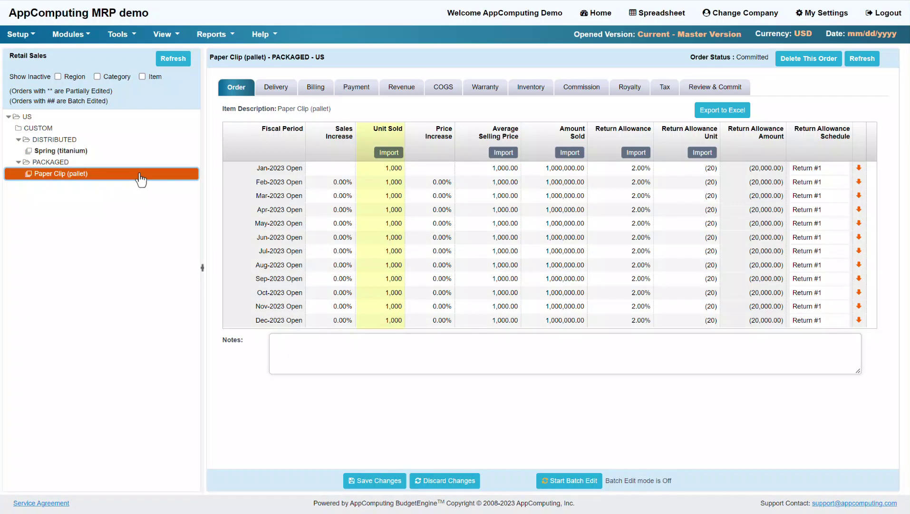
# Review the delivery figures and inventory options of the Paper Clip (pallet) order.
pyautogui.click(278, 88)
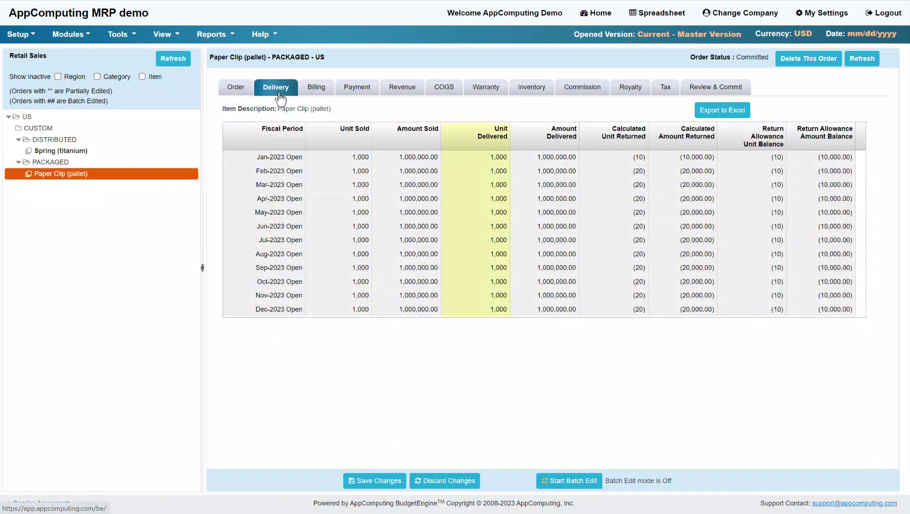
pyautogui.click(531, 98)
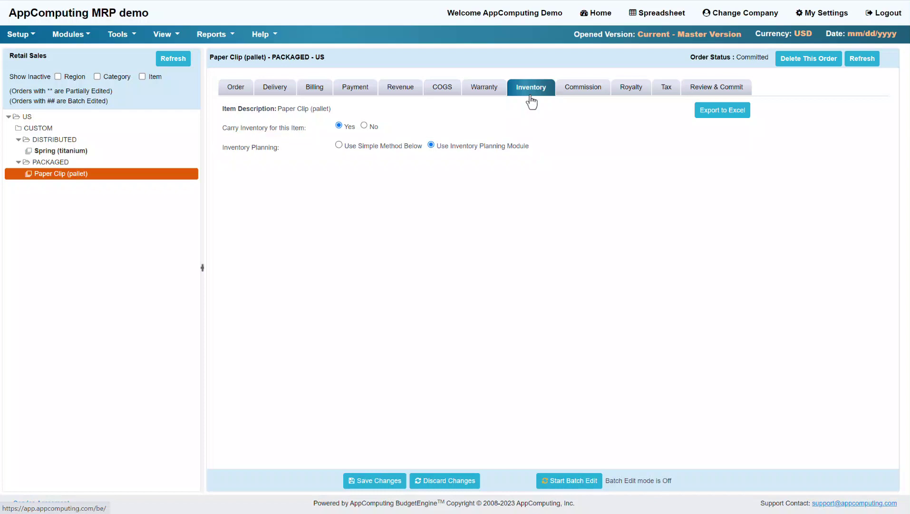
# Try the simple inventory method with 1,000 ending inventory units for Jul-2023, and switch back to the Inventory Planning Module.
pyautogui.click(338, 144)
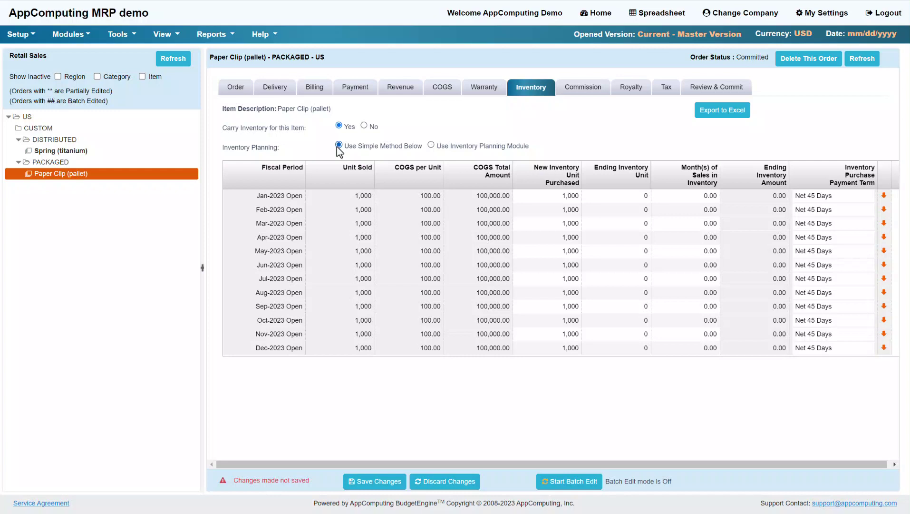
pyautogui.click(293, 280)
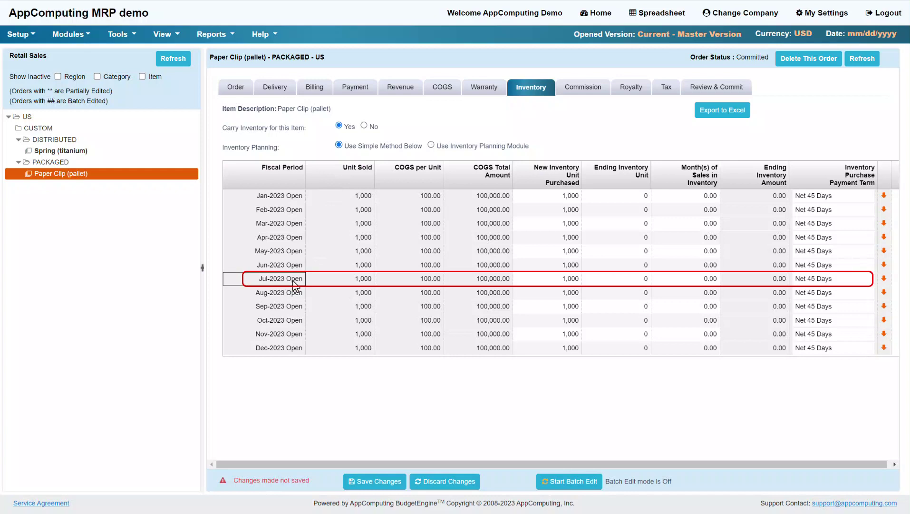
pyautogui.click(622, 280)
pyautogui.write('1000')
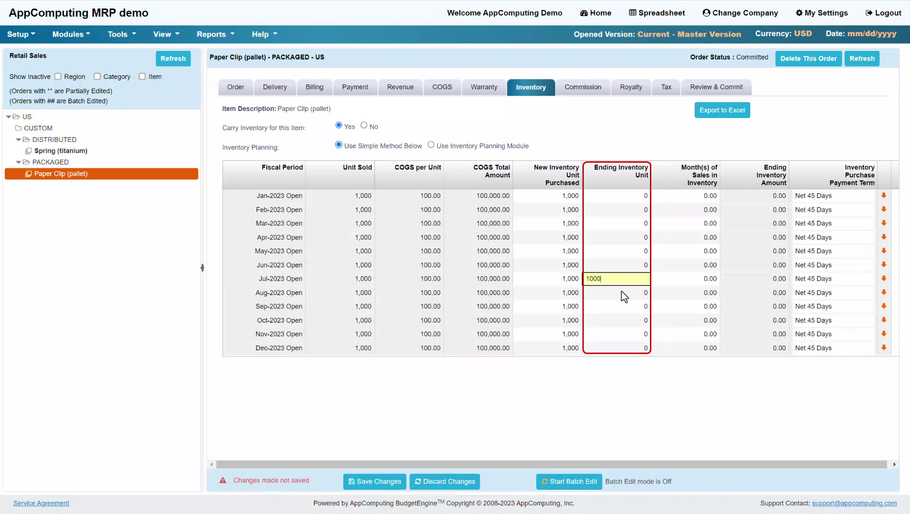
pyautogui.press('Return')
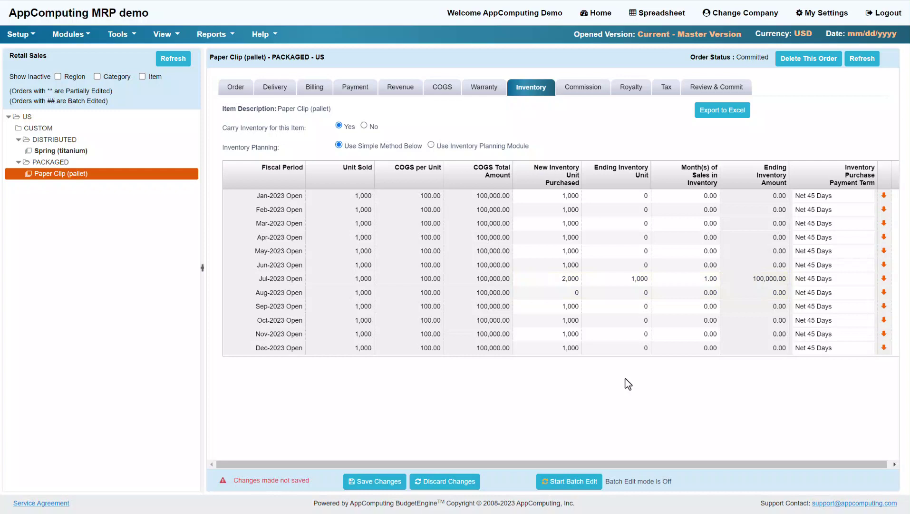
pyautogui.click(431, 145)
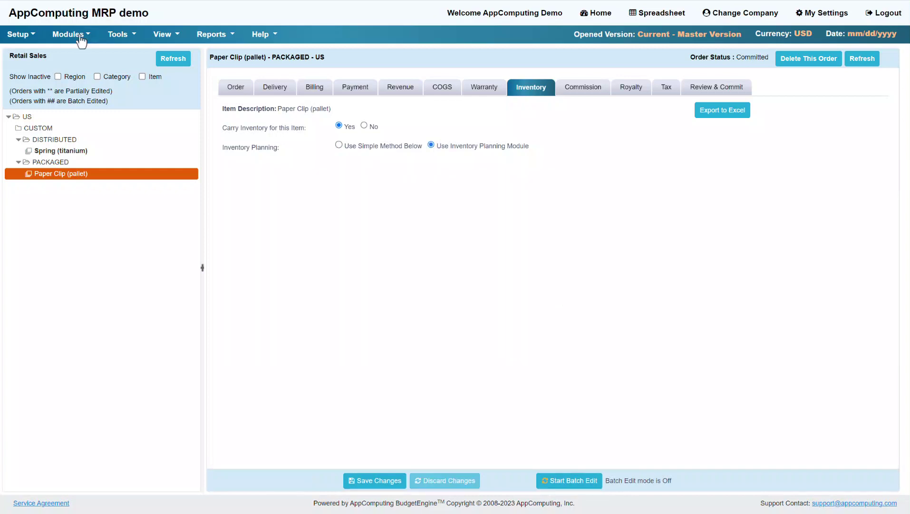
# Review the Inventory settings for component categories, unit measurements, components, payment terms and the full chart of account mapping.
pyautogui.click(82, 40)
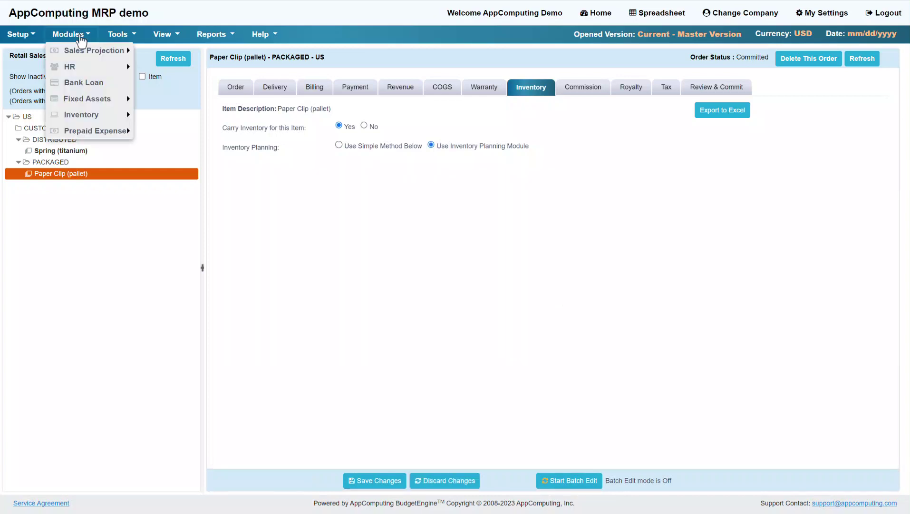
pyautogui.moveTo(94, 115)
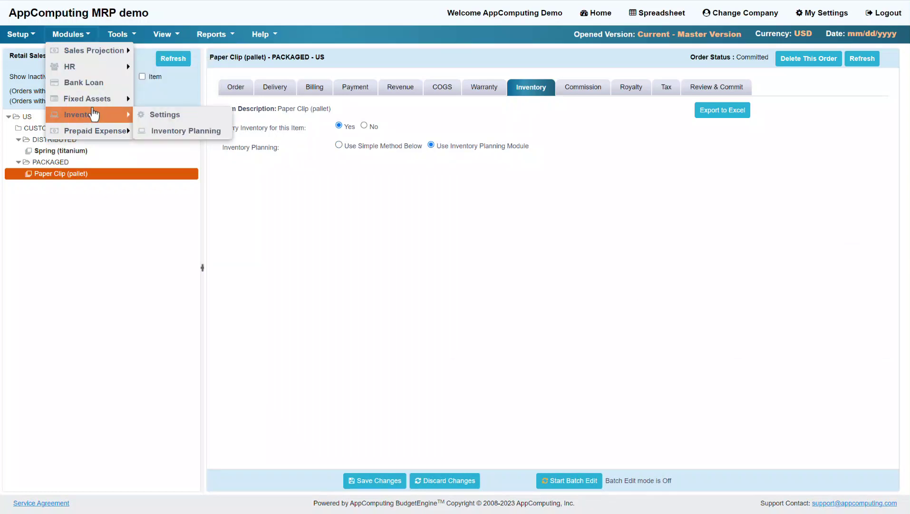
pyautogui.click(162, 120)
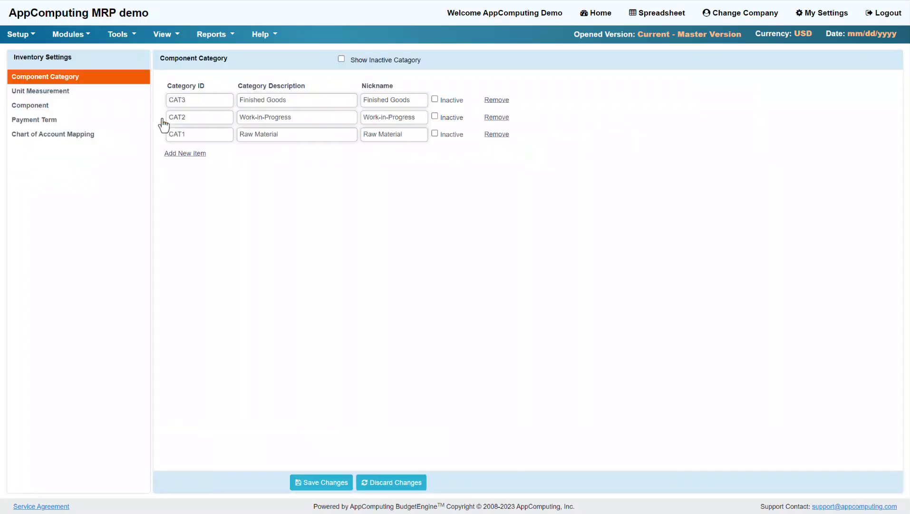
pyautogui.click(107, 93)
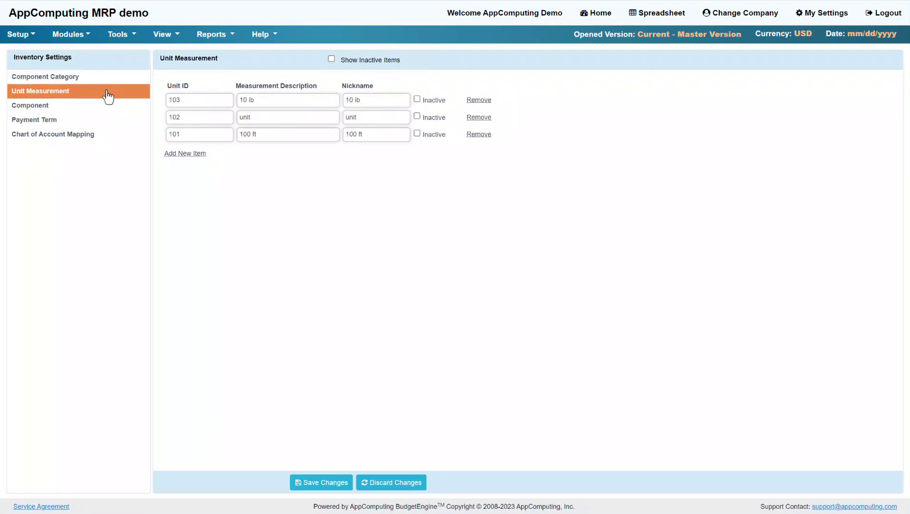
pyautogui.click(110, 108)
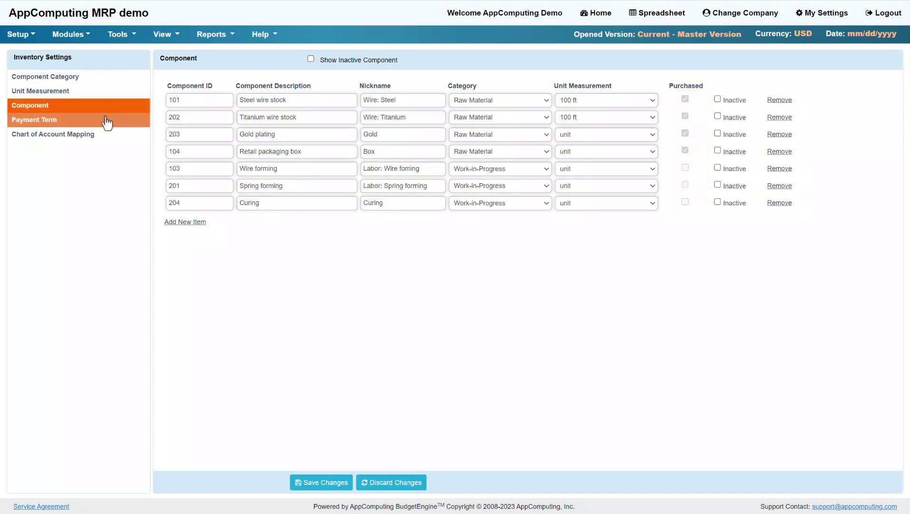
pyautogui.click(107, 122)
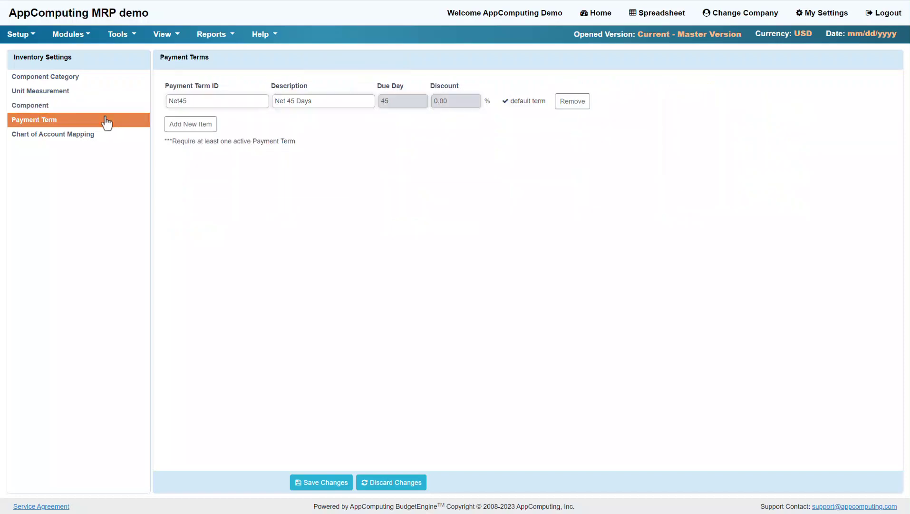
pyautogui.click(107, 134)
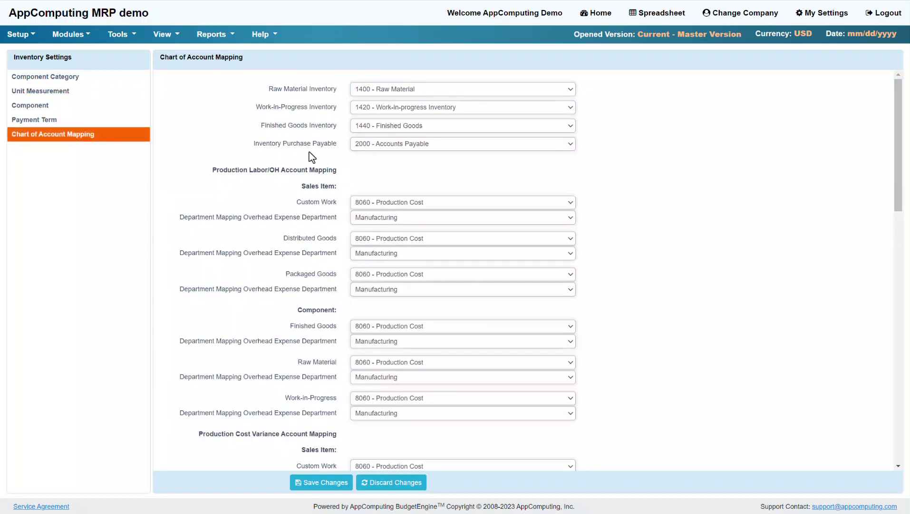
pyautogui.moveTo(895, 174); pyautogui.dragTo(880, 424)
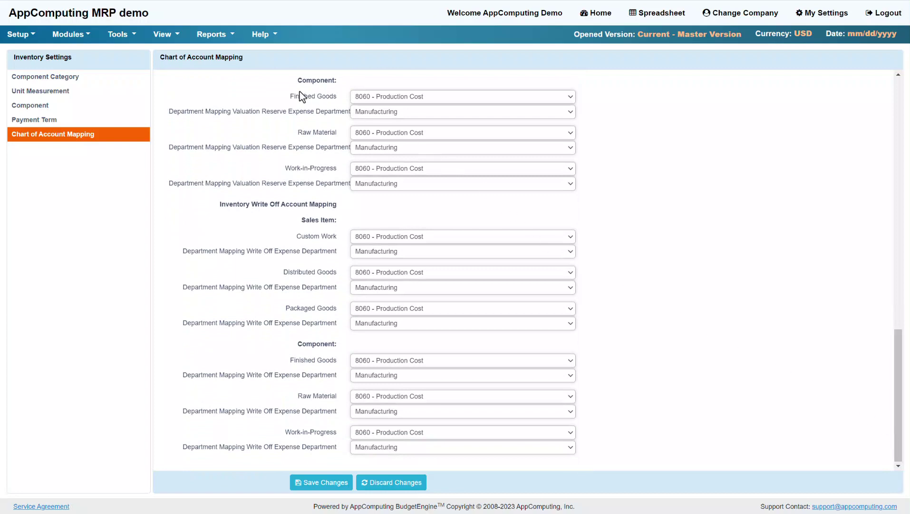
# Open Inventory Planning and examine the demand and warranty figures for Paper Clip (pallet).
pyautogui.click(86, 38)
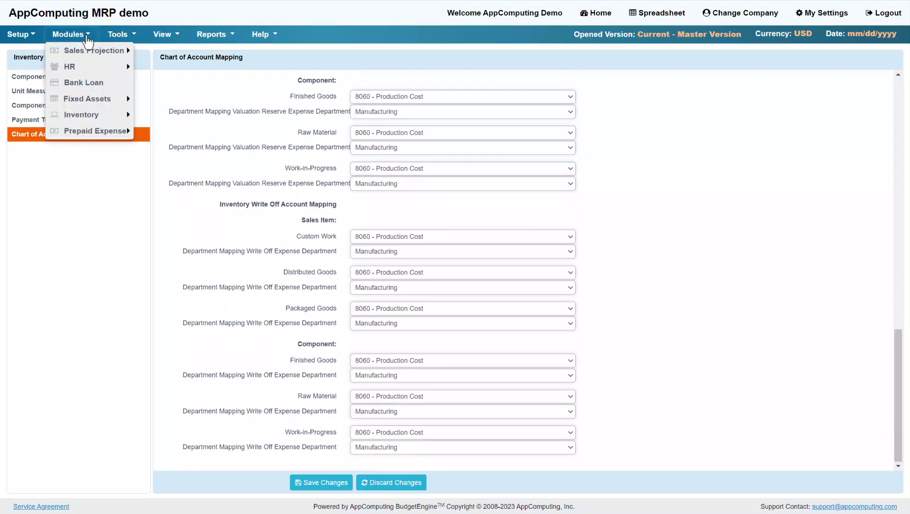
pyautogui.moveTo(114, 115)
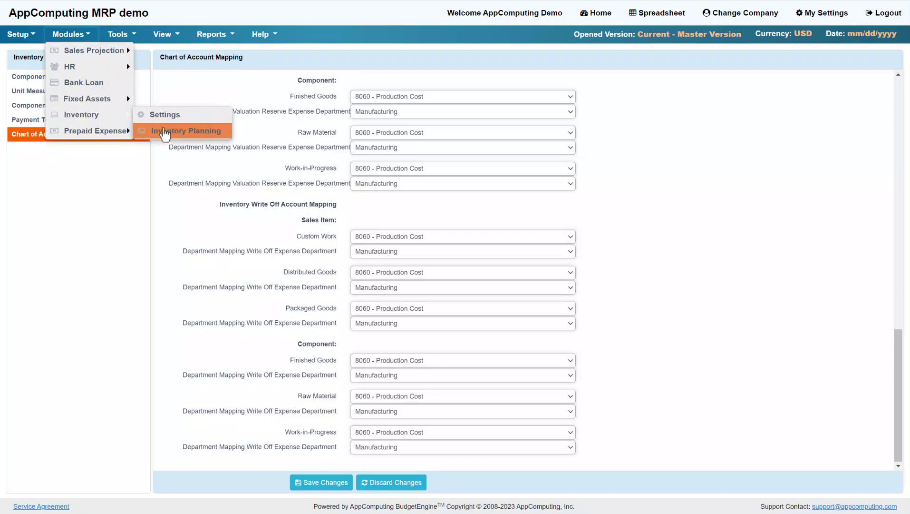
pyautogui.click(164, 133)
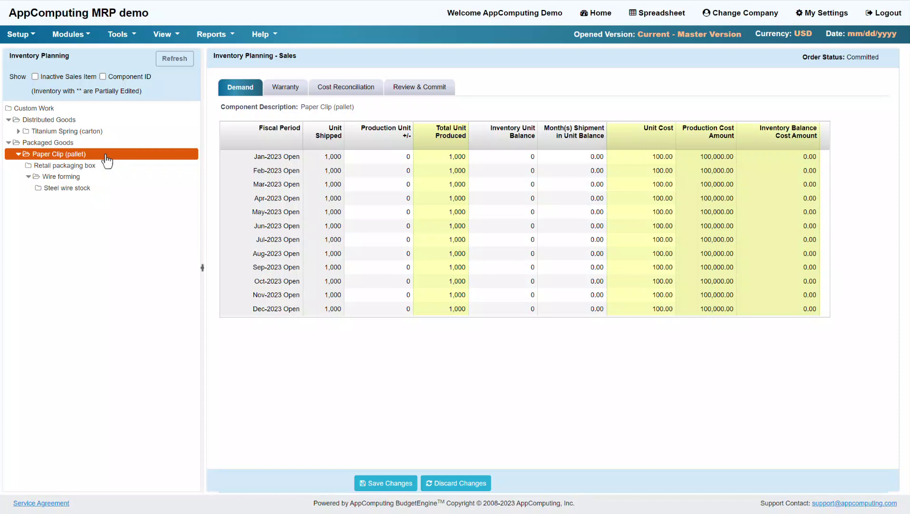
pyautogui.click(289, 93)
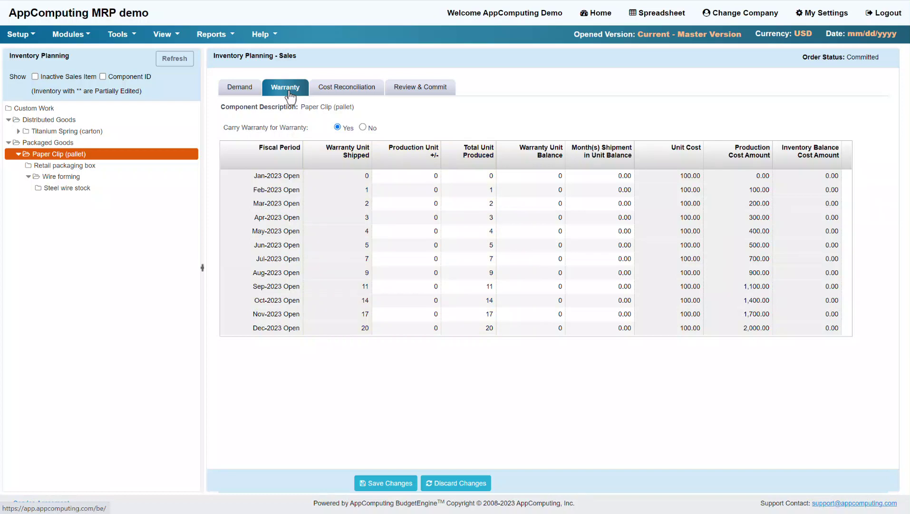
# Examine the demand for Steel wire stock, Wire forming and Retail packaging box, including Wire forming's production costs.
pyautogui.click(87, 189)
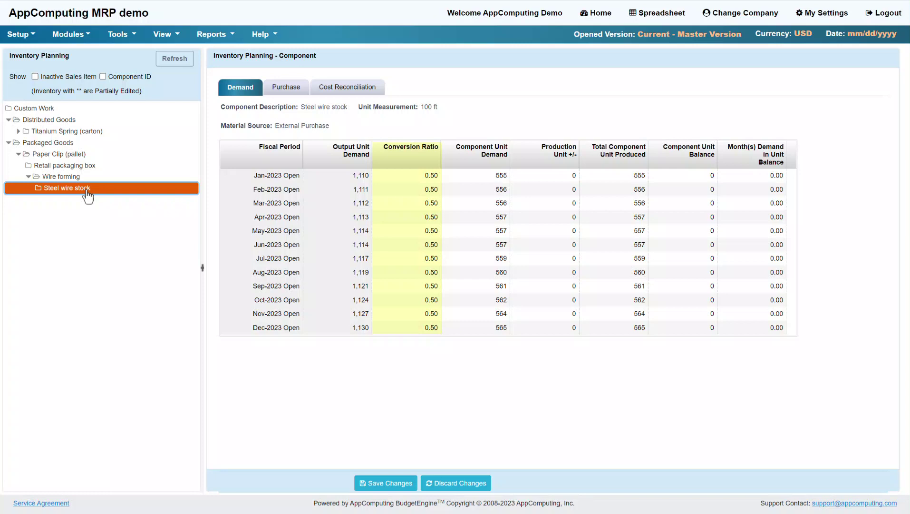
pyautogui.click(89, 180)
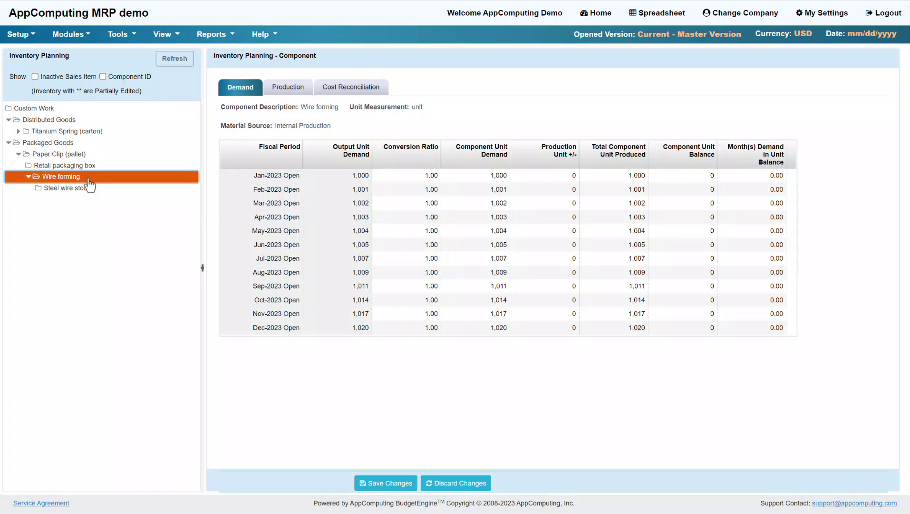
pyautogui.click(287, 94)
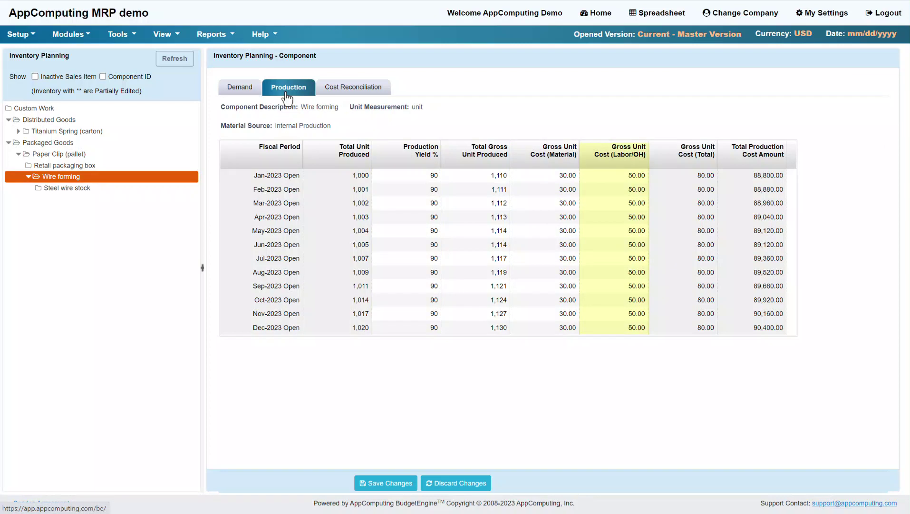
pyautogui.click(91, 168)
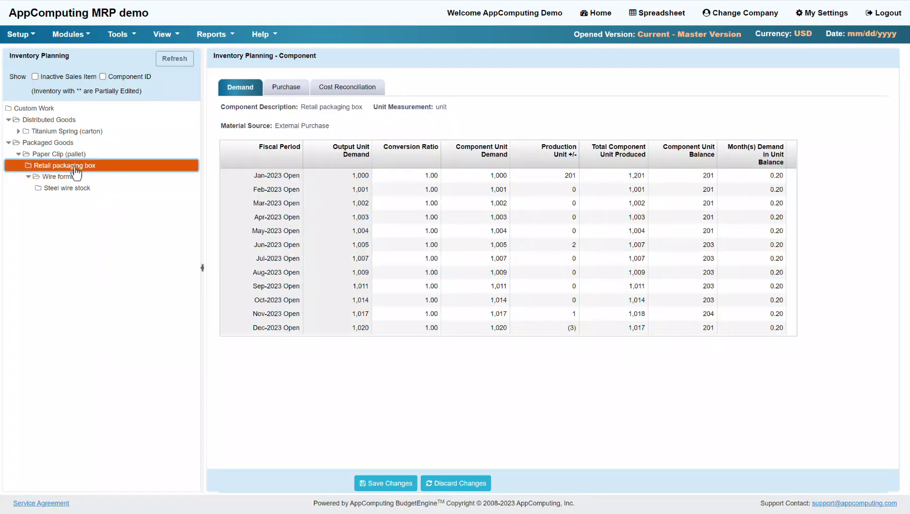
# Examine the production cost reconciliation for Paper Clip (pallet) in Inventory Planning.
pyautogui.click(76, 157)
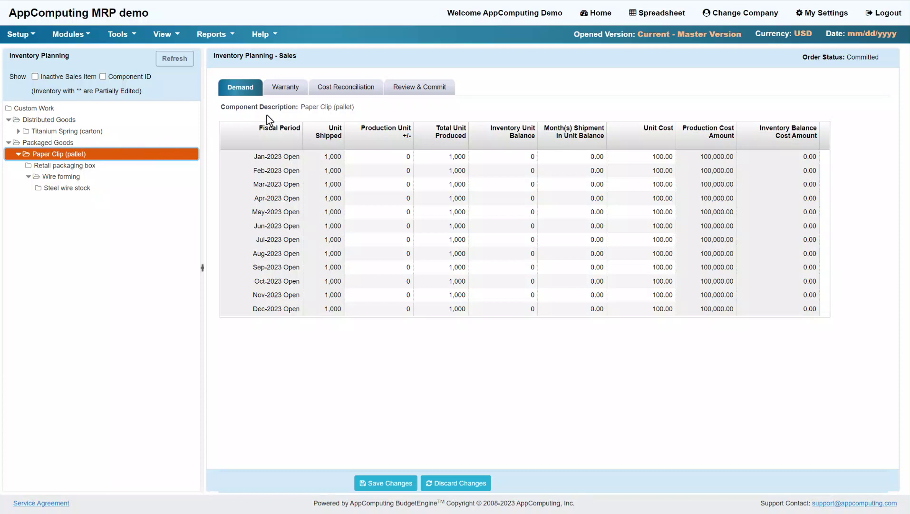
pyautogui.click(342, 88)
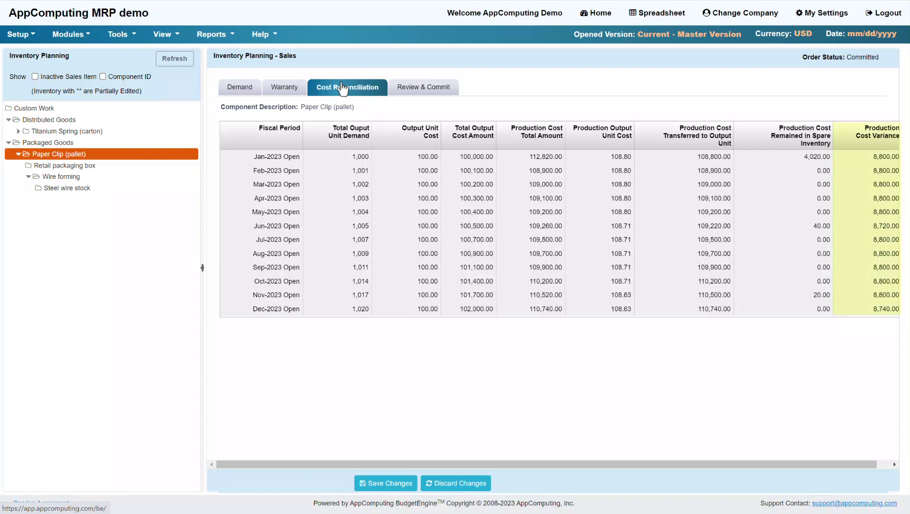
# Examine the review summary for Paper Clip (pallet) in Inventory Planning and the Balance Sheet in the spreadsheet.
pyautogui.click(421, 91)
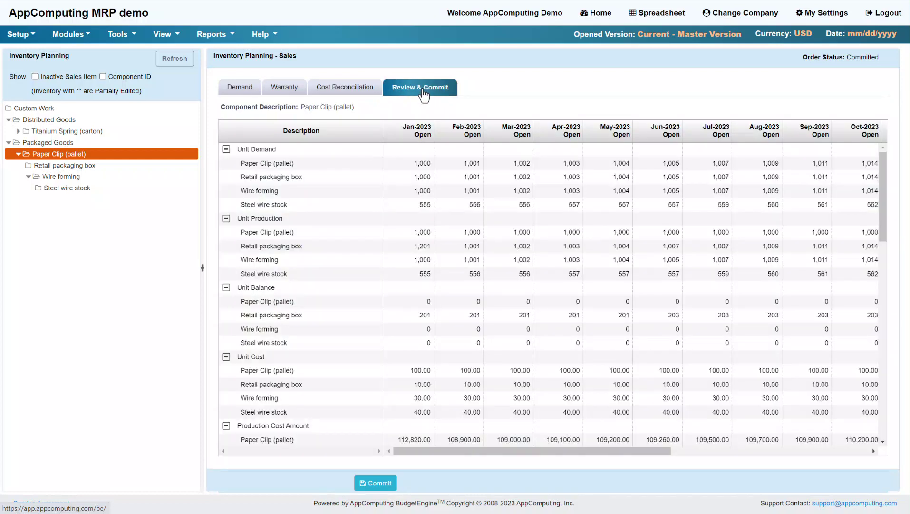
pyautogui.click(659, 21)
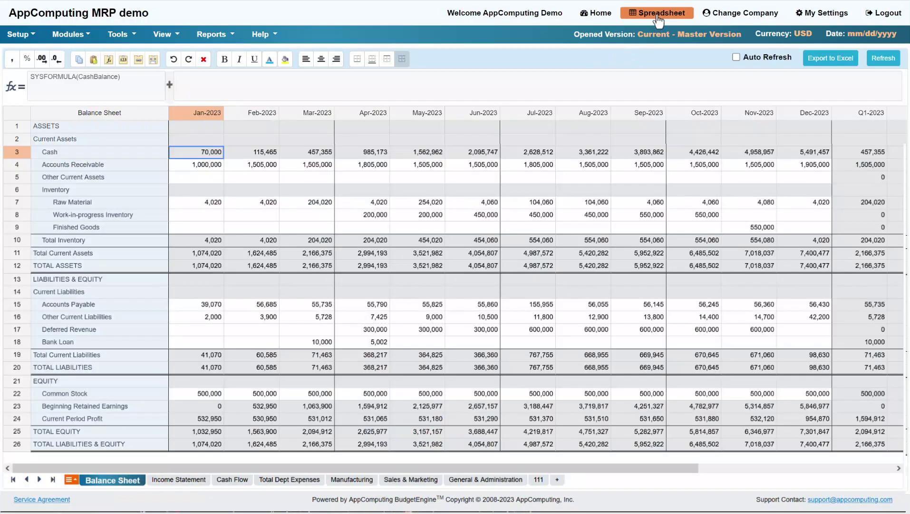
# Review the 2023Q1 (jig) and 2023Q1 (tester) enterprise orders, including the tester order's inventory settings for each sales item.
pyautogui.click(90, 36)
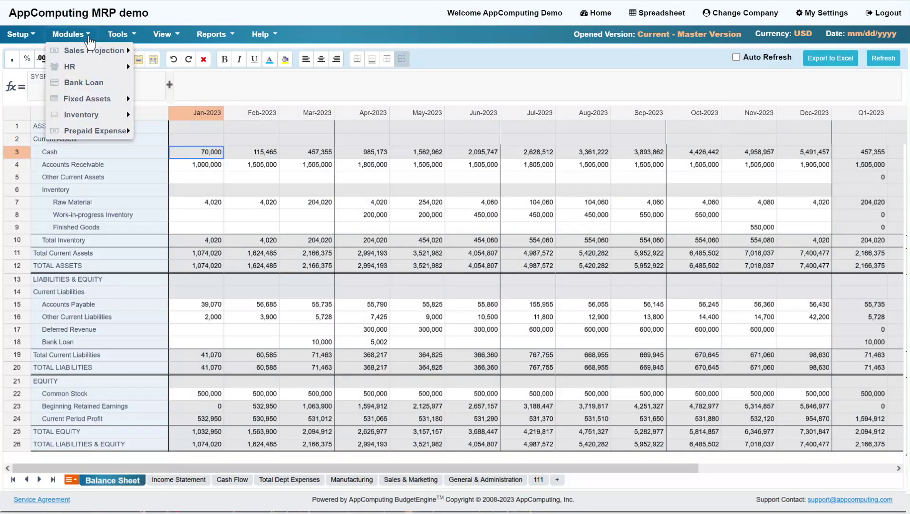
pyautogui.moveTo(90, 51)
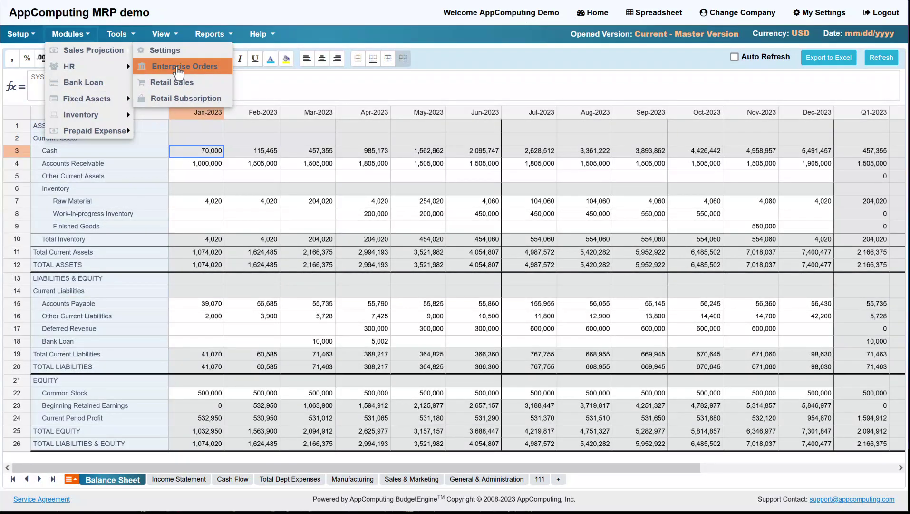
pyautogui.click(177, 67)
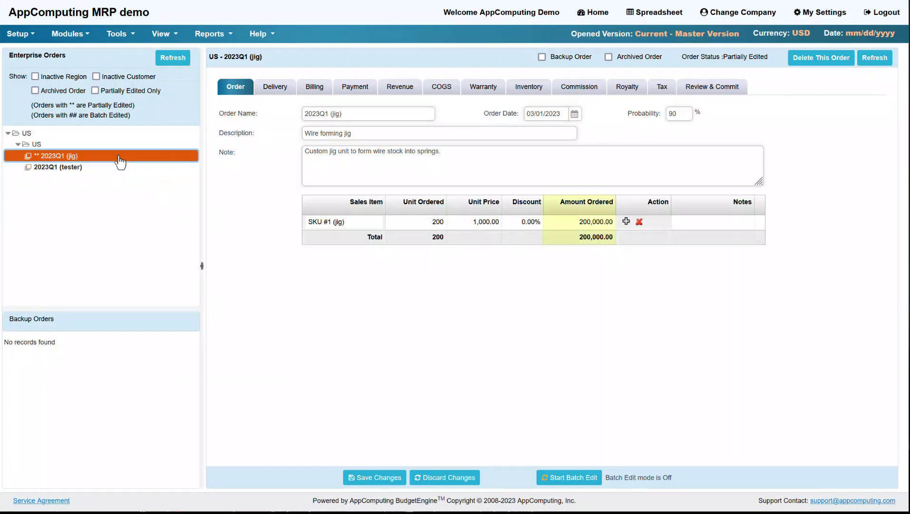
pyautogui.click(119, 167)
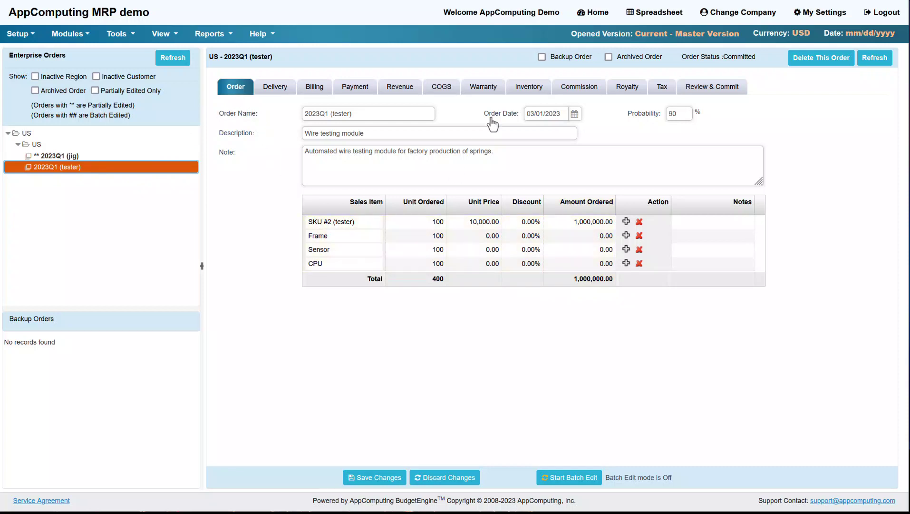
pyautogui.click(529, 90)
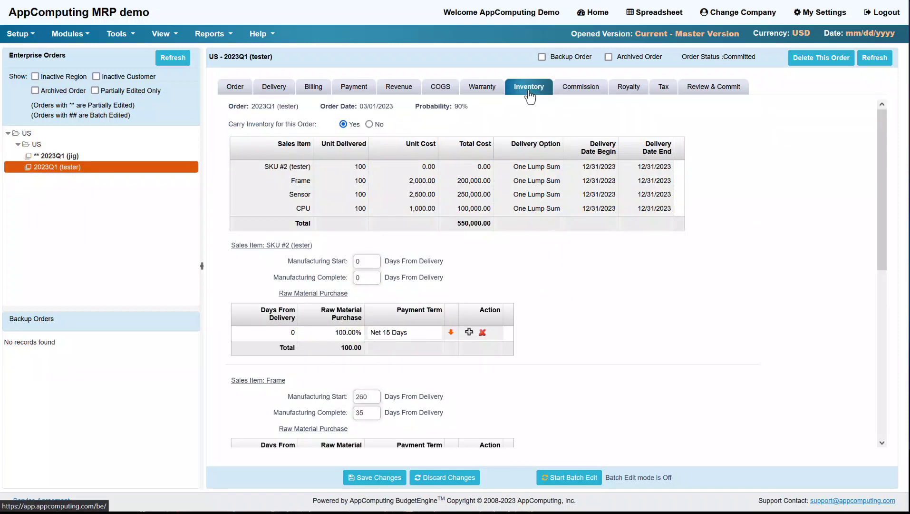
pyautogui.moveTo(880, 168); pyautogui.dragTo(890, 351)
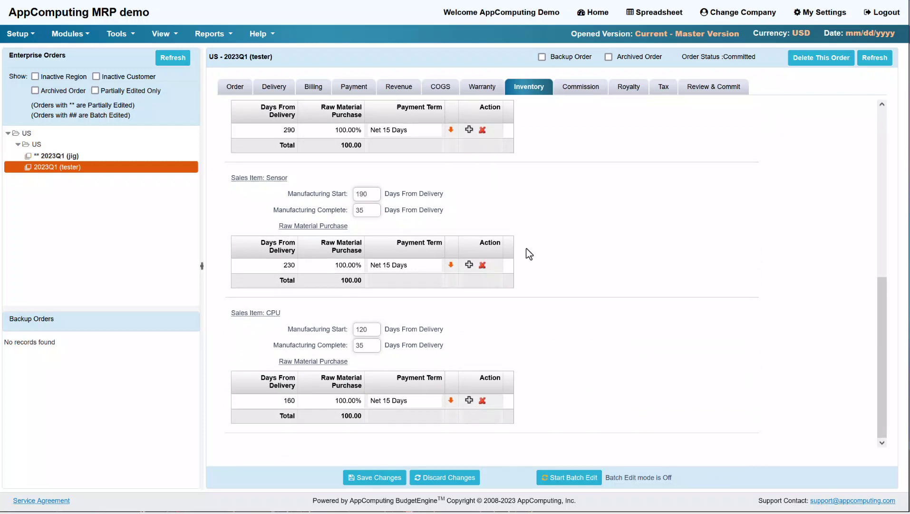
# Commit the 2023Q1 (jig) enterprise order and check its effect on the Balance Sheet.
pyautogui.click(96, 156)
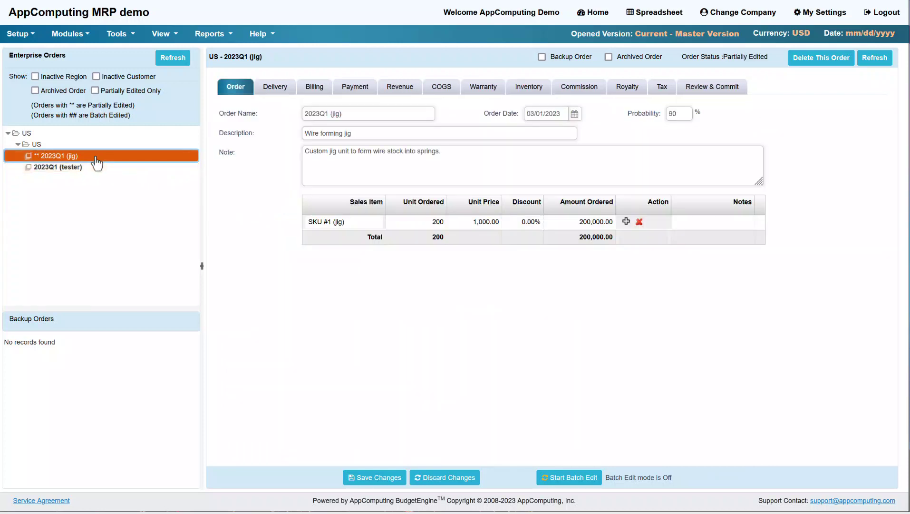
pyautogui.click(706, 90)
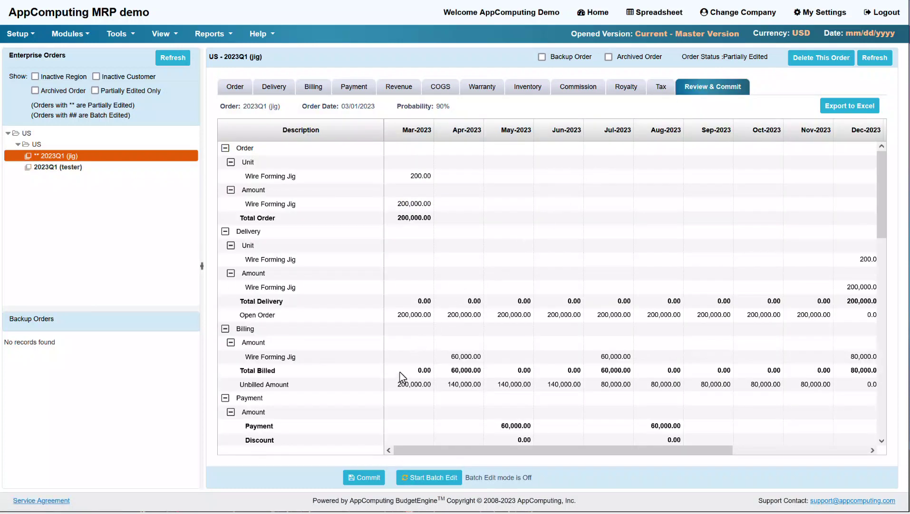
pyautogui.click(364, 480)
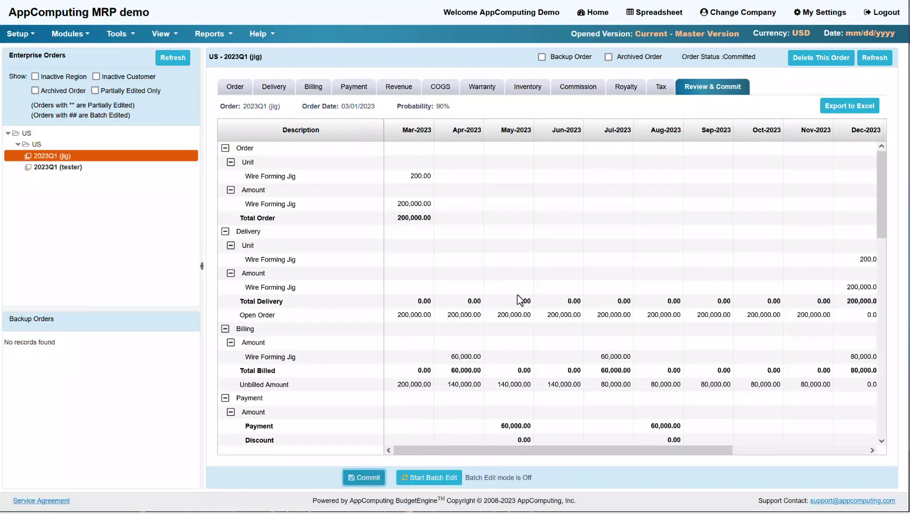
pyautogui.click(660, 14)
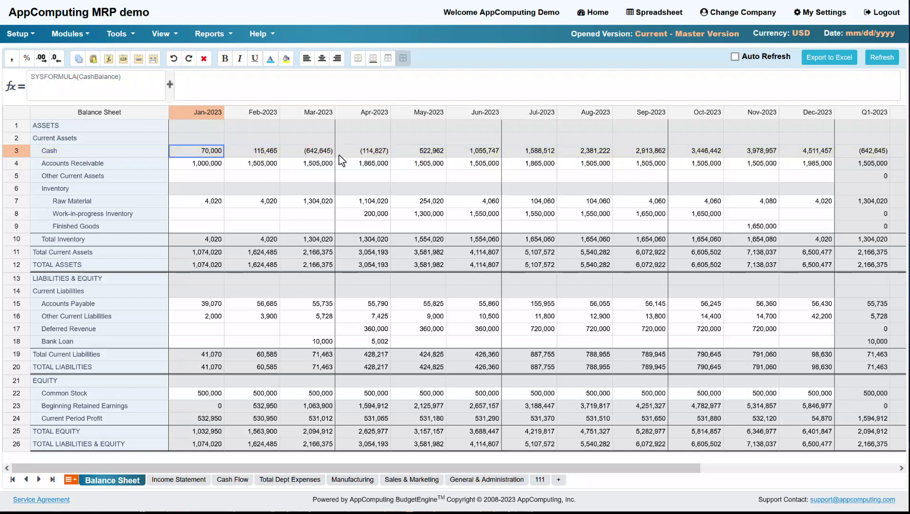
# Set the amount of bank loan Loan 2023Q2 to 700,000, save the change and reopen the Balance Sheet.
pyautogui.click(81, 37)
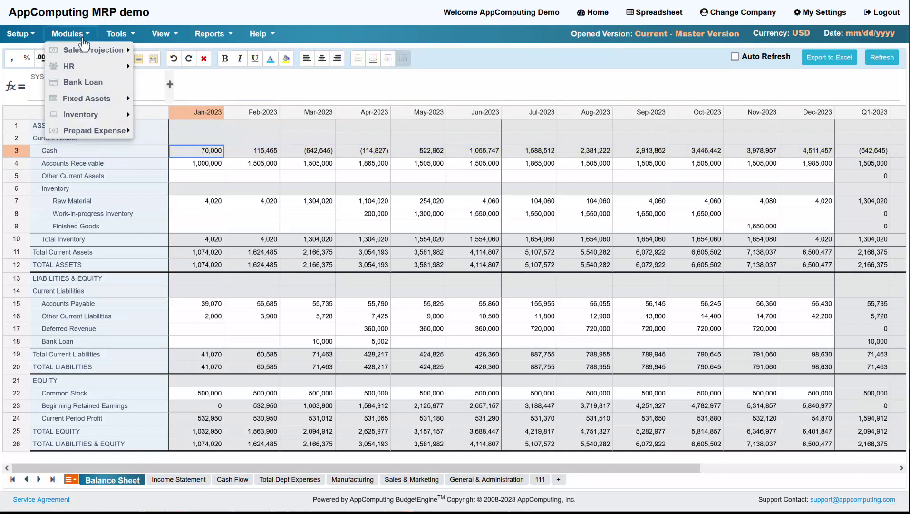
pyautogui.click(85, 85)
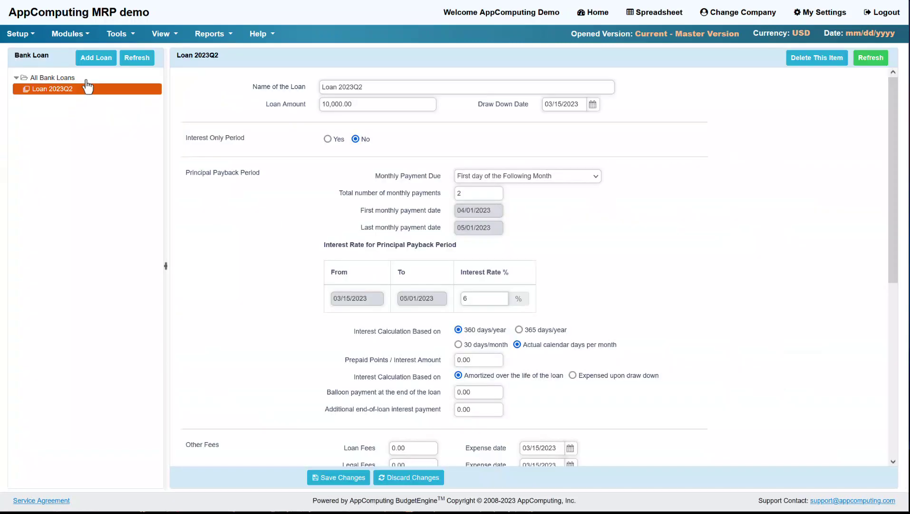
pyautogui.click(358, 104)
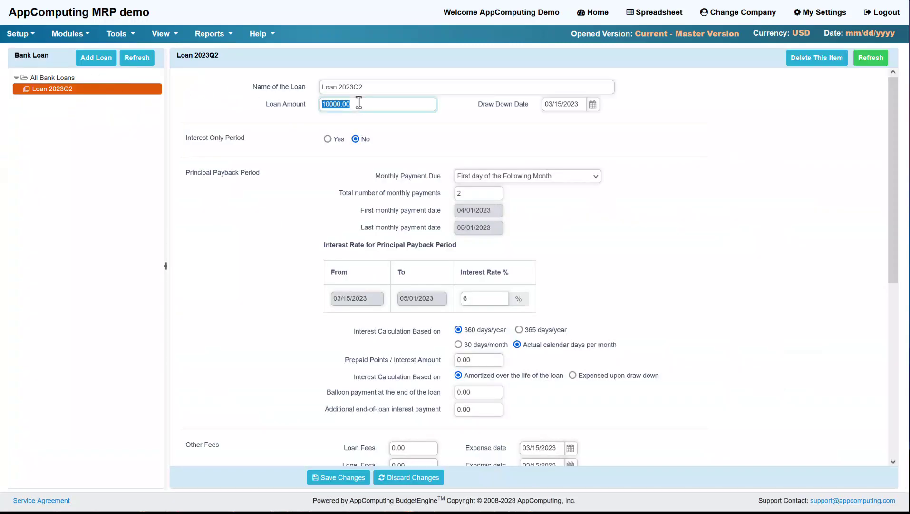
pyautogui.write('700,')
pyautogui.write('000')
pyautogui.click(442, 113)
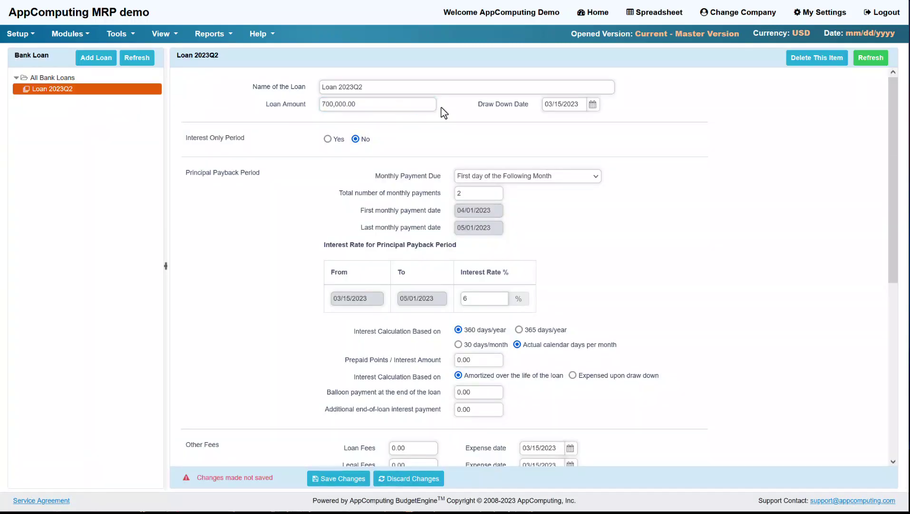
pyautogui.click(339, 478)
pyautogui.click(656, 13)
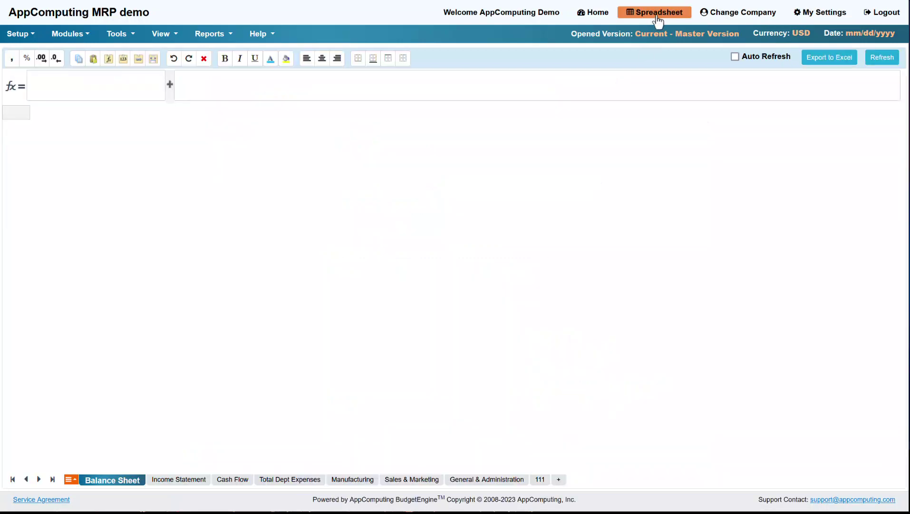